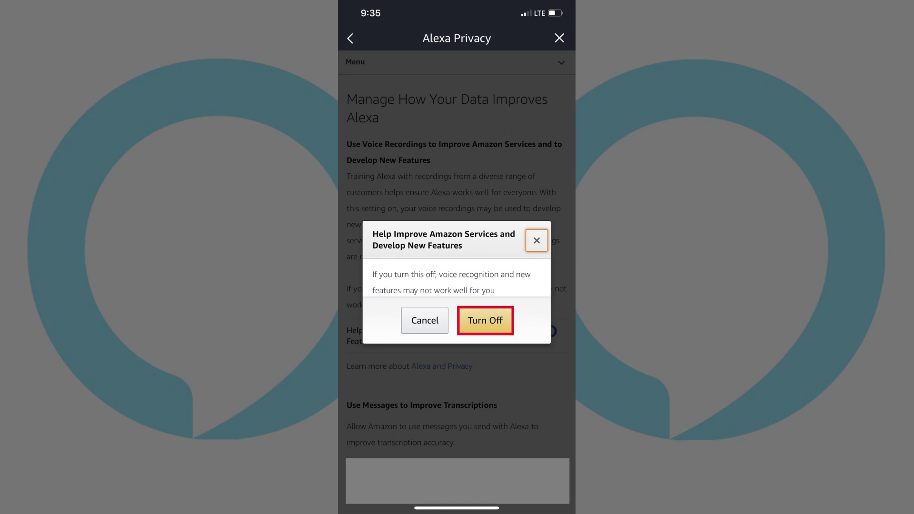
Confirm Turn Off to stop Amazon using voice recordings for service improvement and new features
left_click(485, 320)
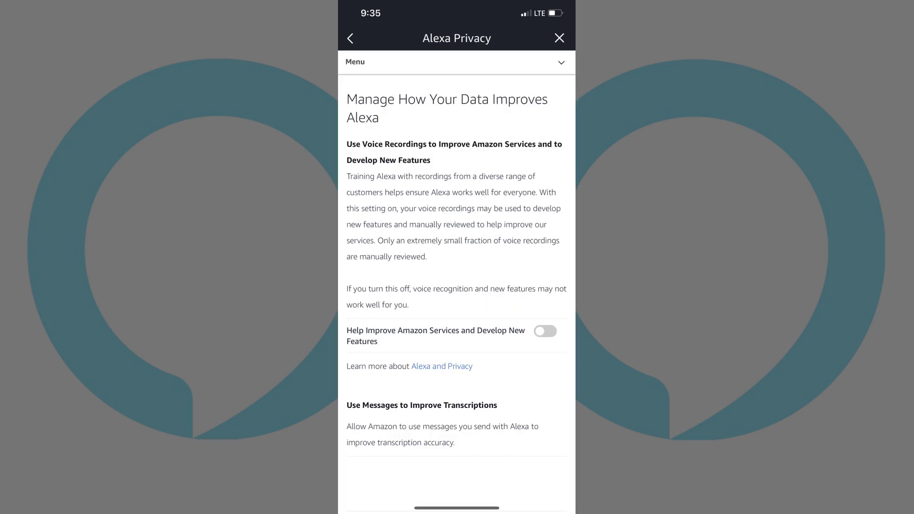